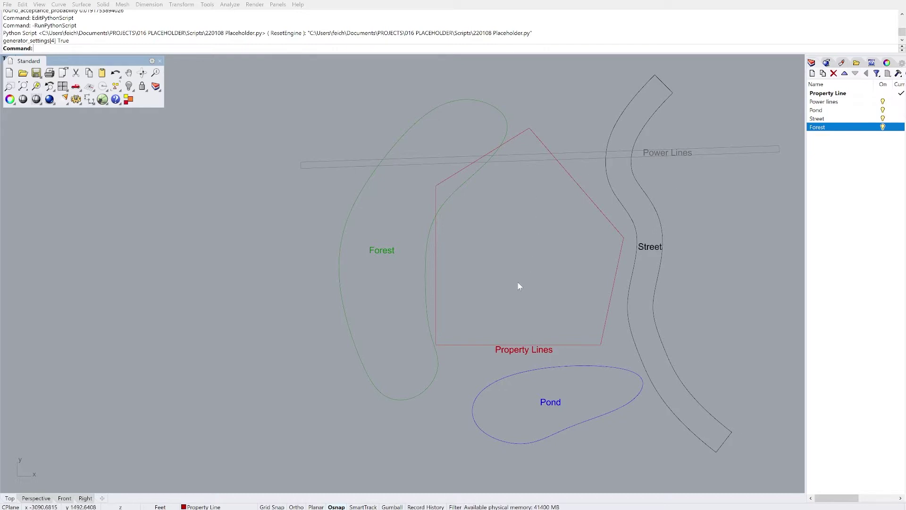
{"action": "mouse_move", "coordinate": [518, 286]}
{"action": "right_mouse_down"}
{"action": "mouse_move", "coordinate": [519, 270]}
{"action": "mouse_move", "coordinate": [536, 264]}
{"action": "right_mouse_up"}
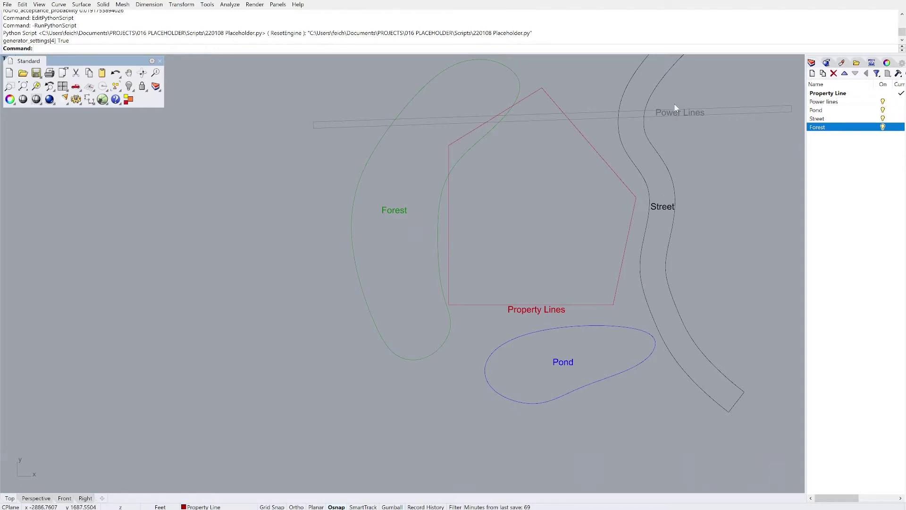
{"action": "right_click_drag", "start_coordinate": [547, 185], "coordinate": [553, 242]}
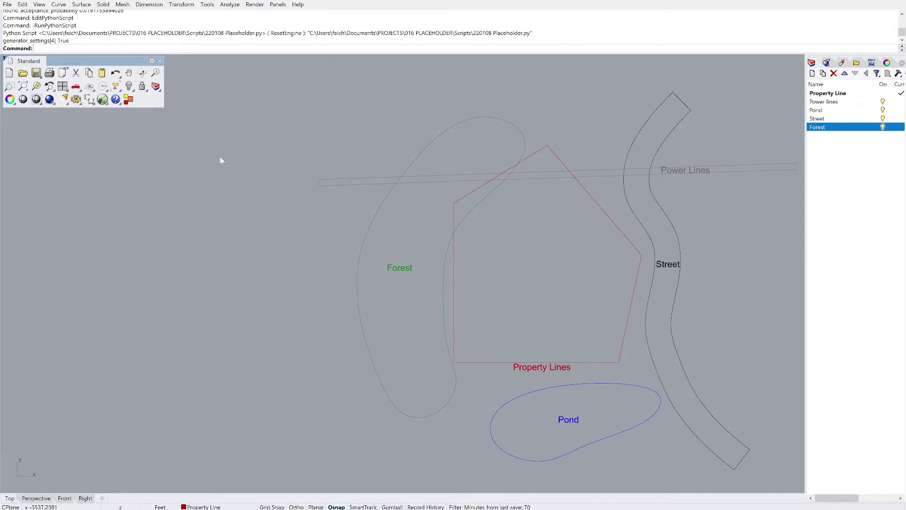
Launch the PlaceHolder script and add the upper-right edge of the property outline as a site line with a setback of 15.
{"action": "left_click", "coordinate": [128, 99]}
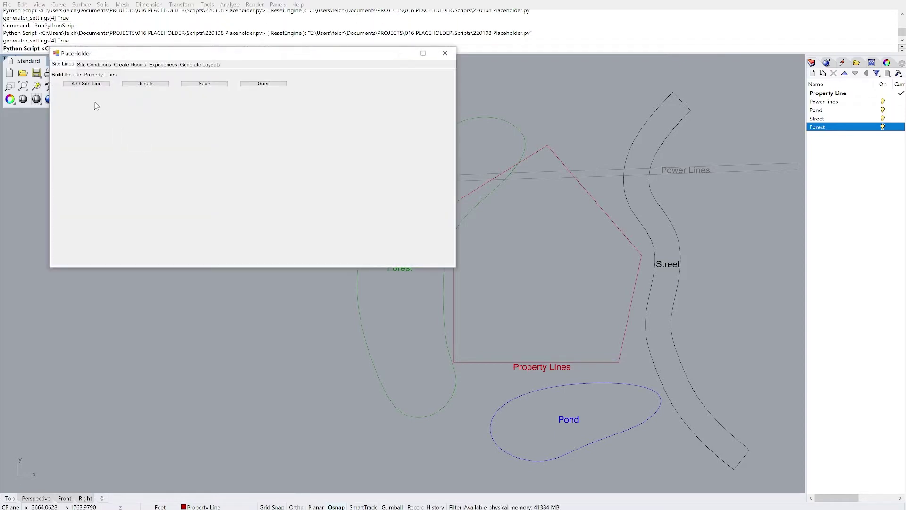
{"action": "left_click", "coordinate": [88, 84]}
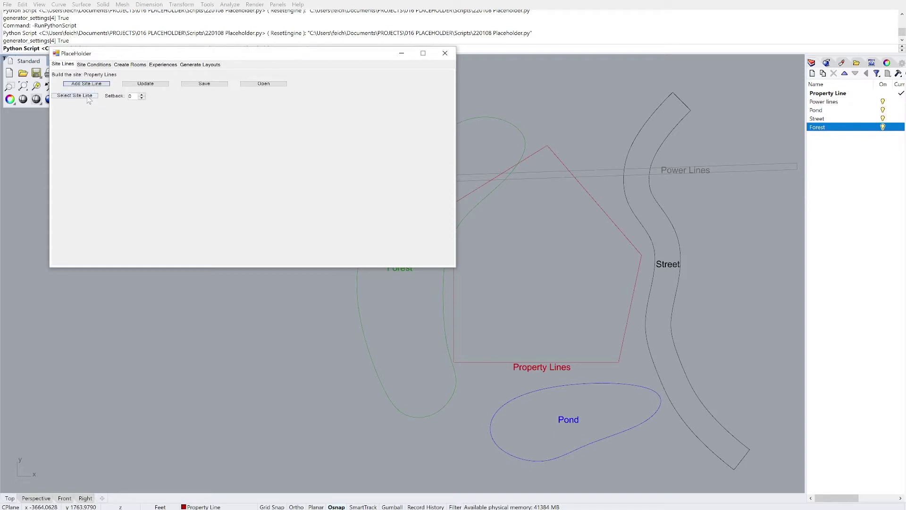
{"action": "left_click", "coordinate": [91, 96]}
{"action": "left_click", "coordinate": [595, 202]}
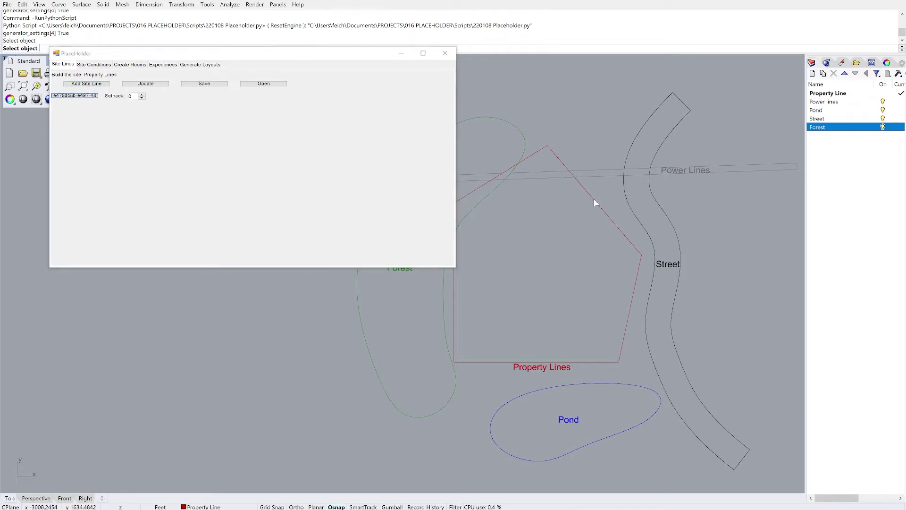
{"action": "left_click", "coordinate": [131, 96]}
{"action": "type", "text": "15"}
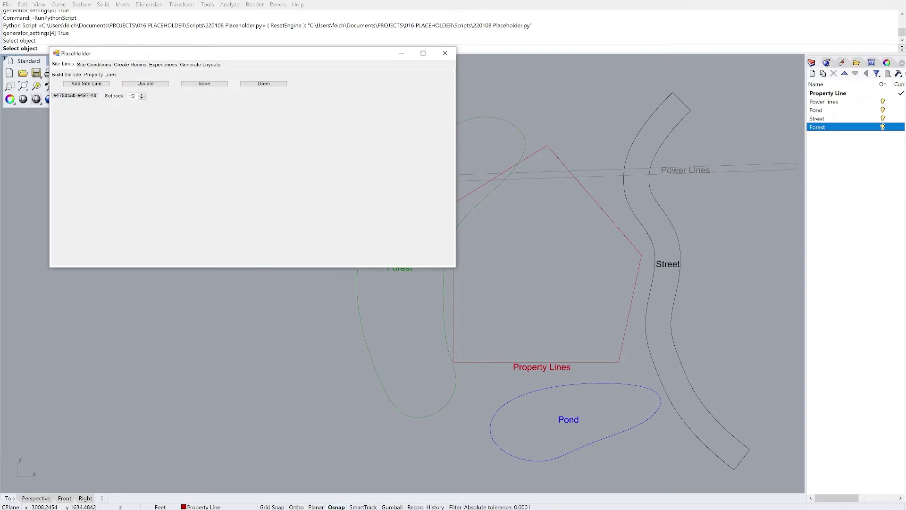
Add blank site condition entries: one area to avoid, one area to seek and two surroundings.
{"action": "left_click", "coordinate": [97, 64]}
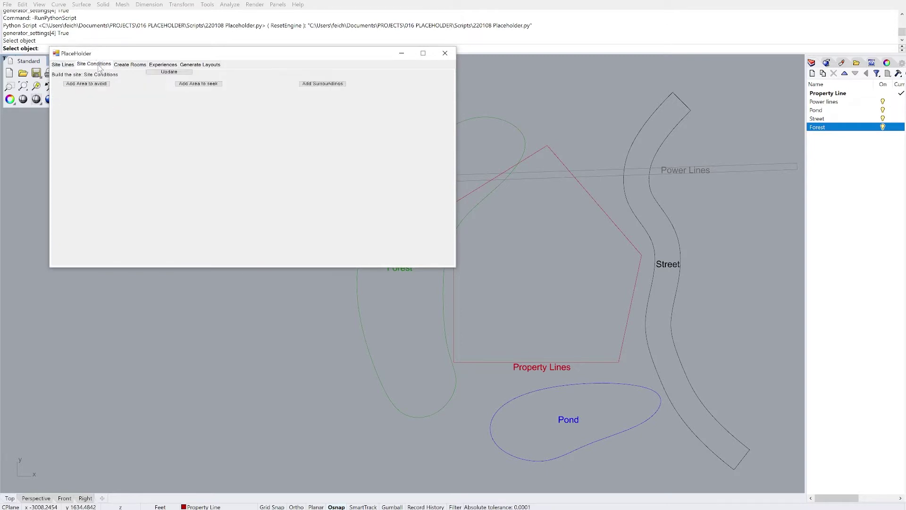
{"action": "left_click", "coordinate": [86, 83]}
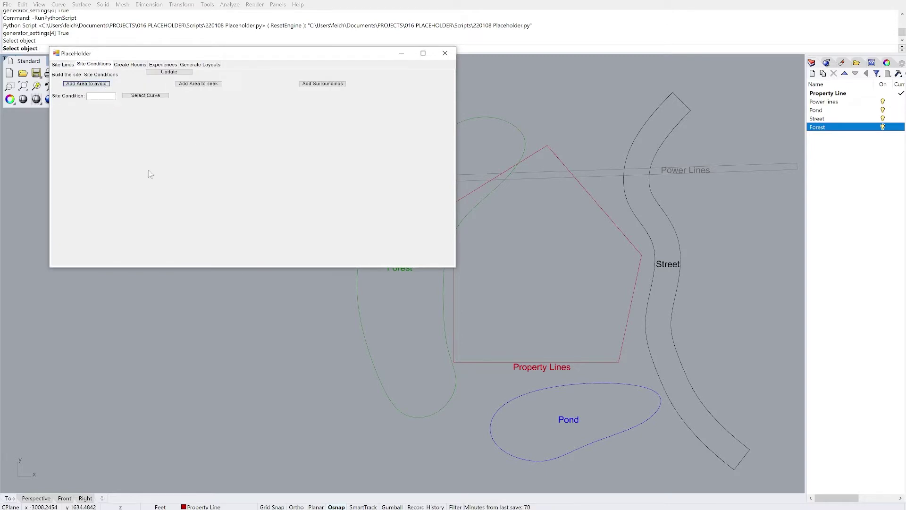
{"action": "left_click", "coordinate": [215, 84]}
{"action": "left_click", "coordinate": [326, 85]}
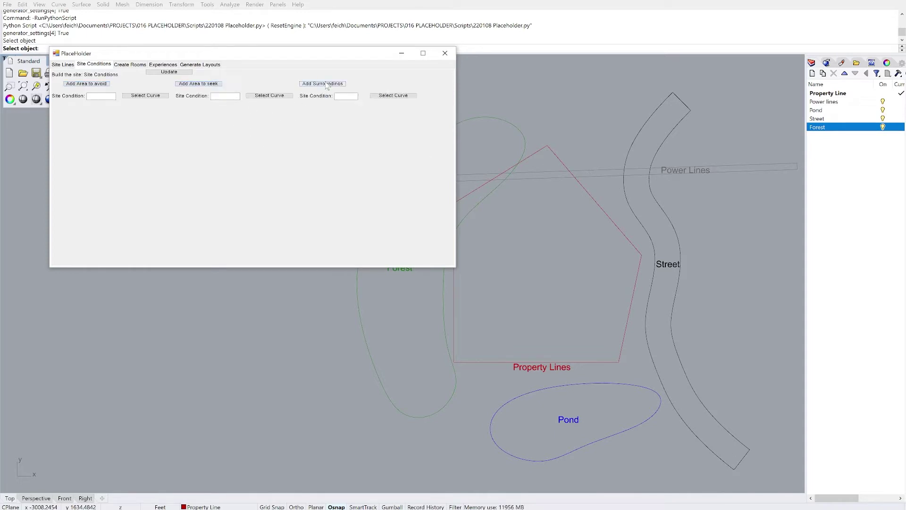
{"action": "left_click", "coordinate": [340, 85]}
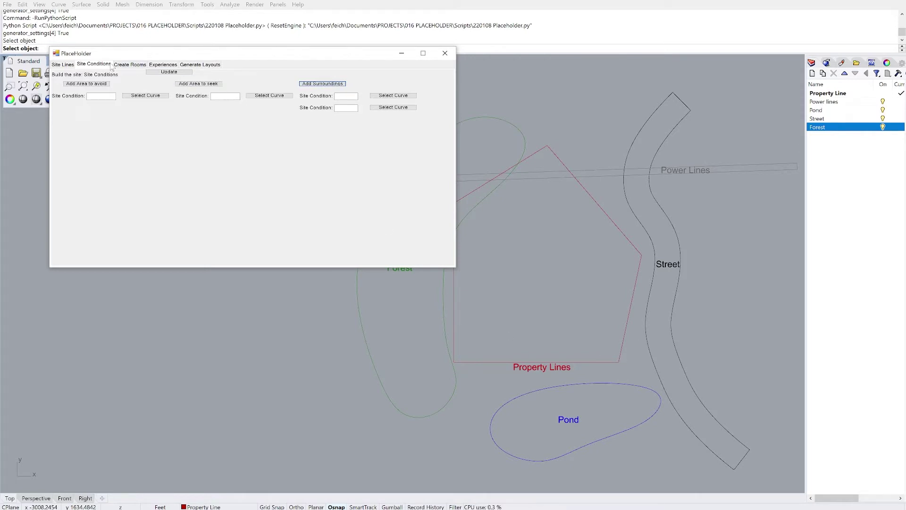
Load the project data from "Building Generator_ Site File.txt" and show its site conditions.
{"action": "left_click", "coordinate": [66, 67]}
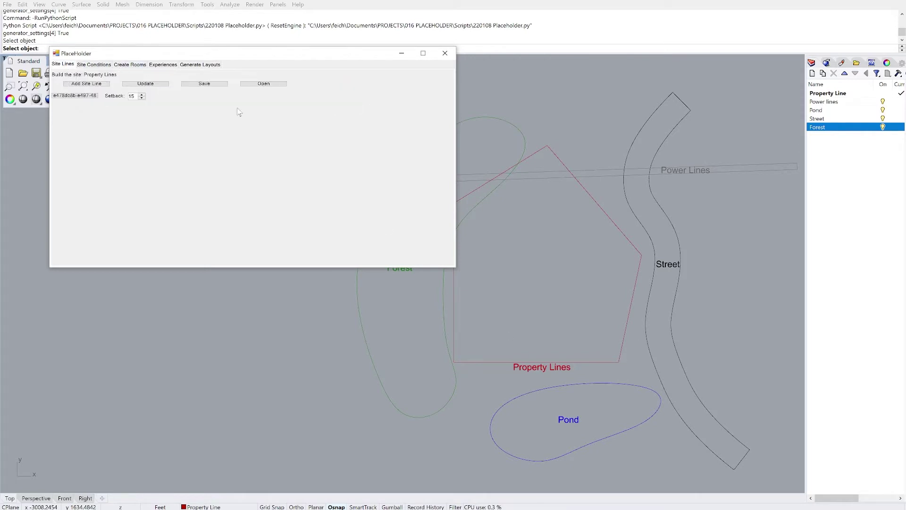
{"action": "left_click", "coordinate": [264, 84]}
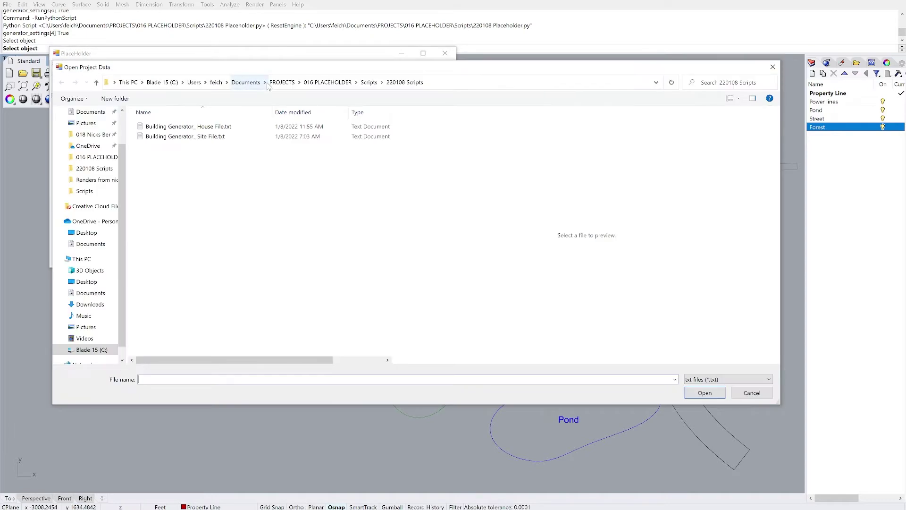
{"action": "left_click", "coordinate": [217, 137]}
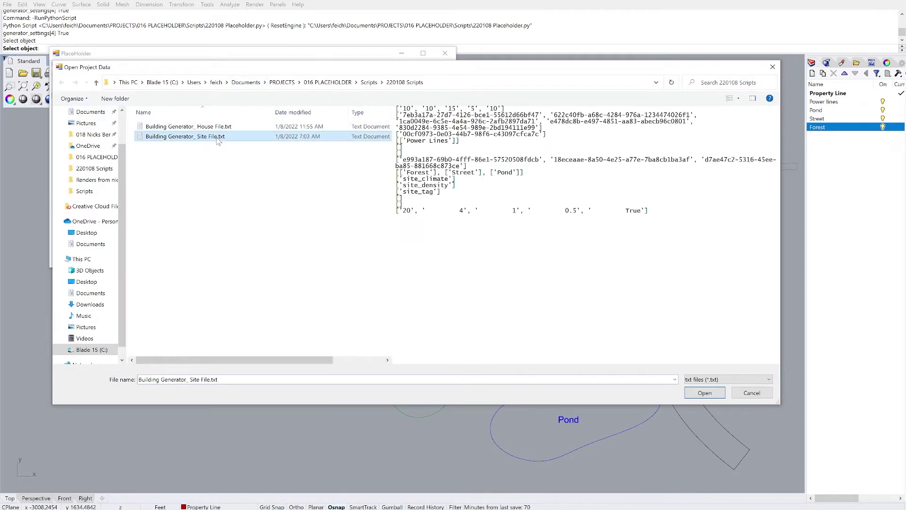
{"action": "left_click", "coordinate": [705, 393]}
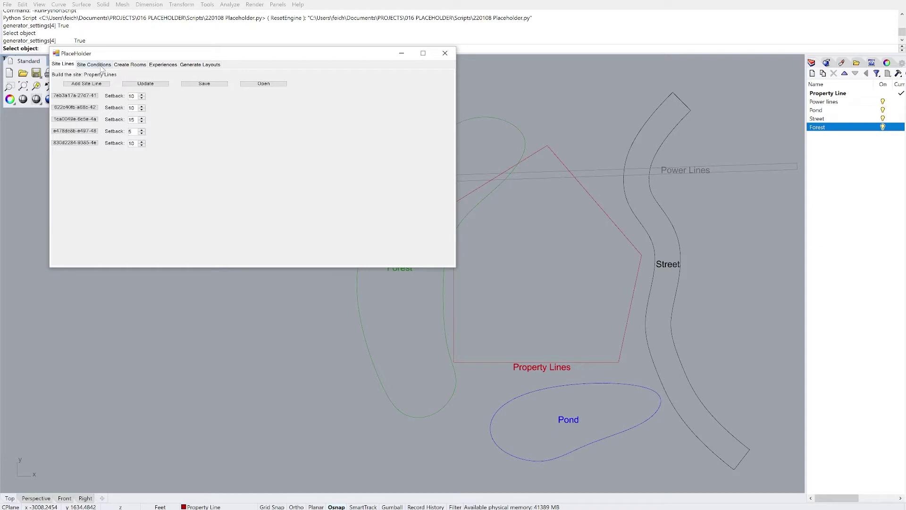
{"action": "left_click", "coordinate": [101, 65]}
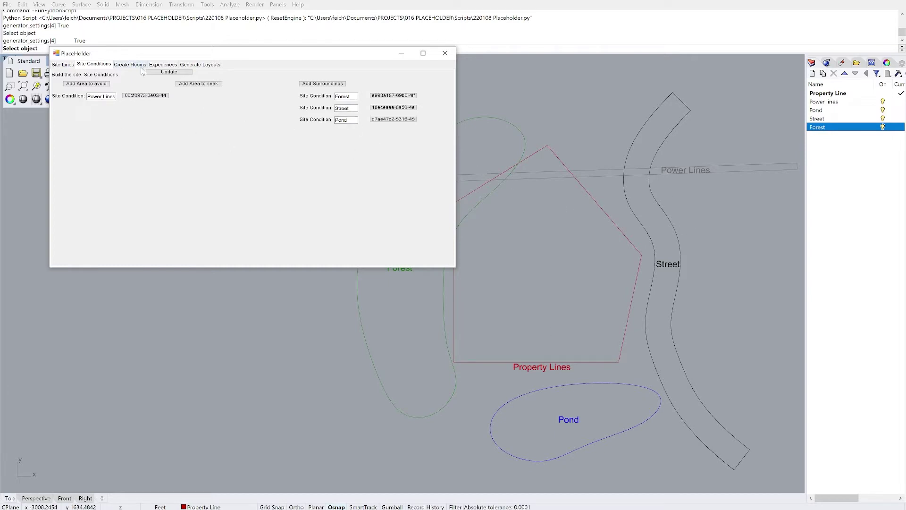
Create a room named Entryway with 75 square feet and enable Passthru for it.
{"action": "left_click", "coordinate": [134, 65]}
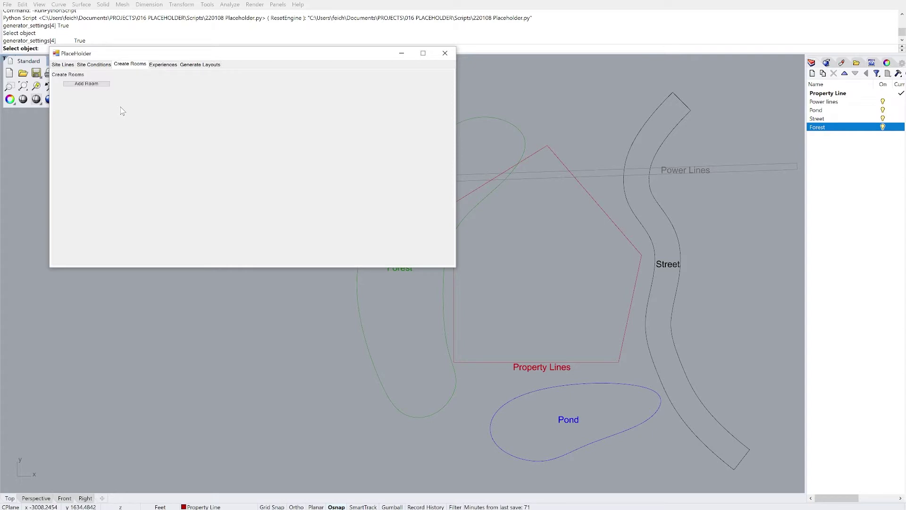
{"action": "left_click", "coordinate": [90, 85]}
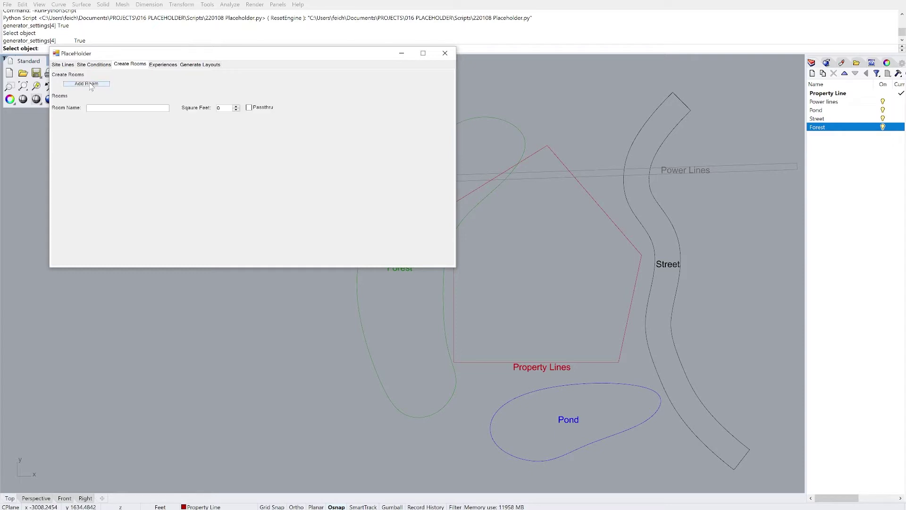
{"action": "left_click", "coordinate": [99, 109]}
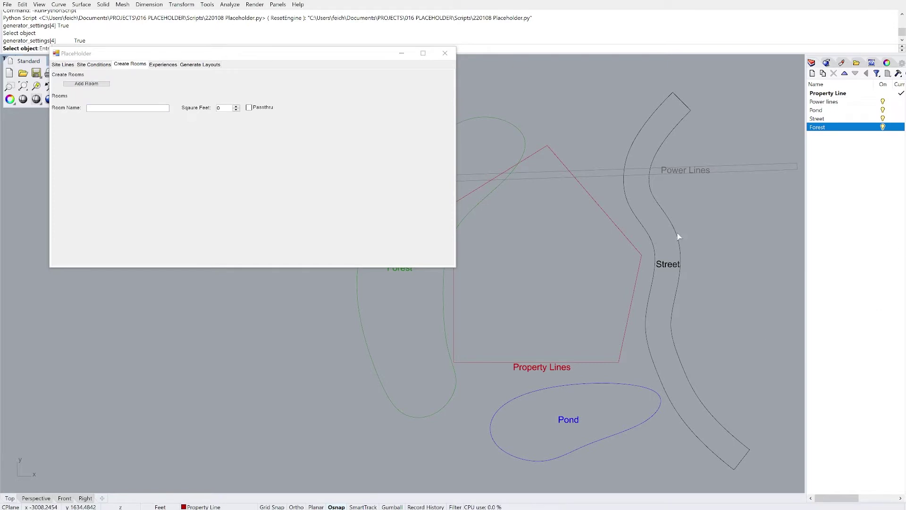
{"action": "left_click", "coordinate": [111, 108]}
{"action": "type", "text": "Entryway"}
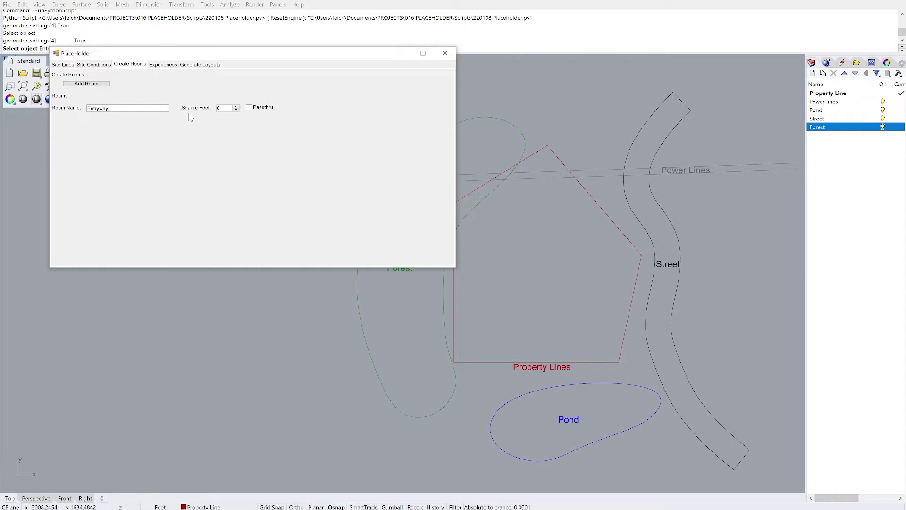
{"action": "left_click_drag", "start_coordinate": [222, 107], "coordinate": [215, 108]}
{"action": "type", "text": "75"}
{"action": "left_click", "coordinate": [249, 108]}
Add a second room named Living Room with 150 square feet and toggle its Passthru option.
{"action": "left_click", "coordinate": [87, 84]}
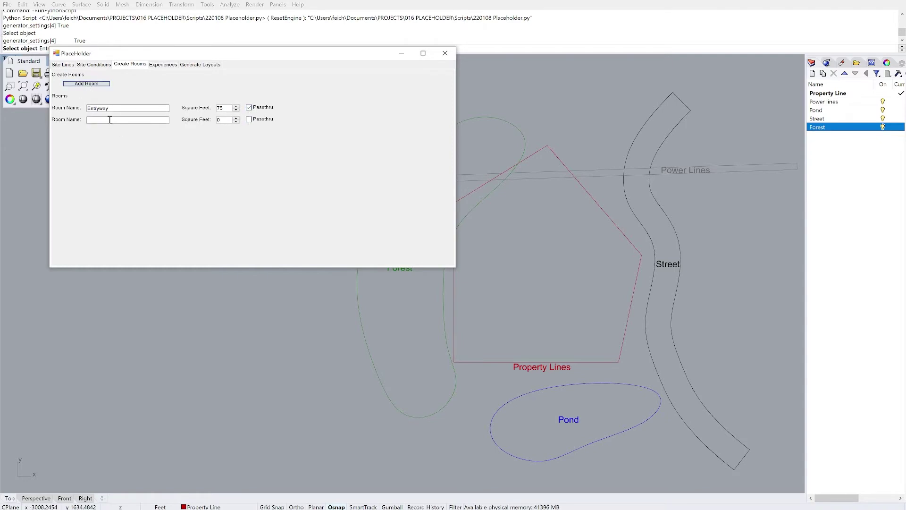
{"action": "left_click", "coordinate": [110, 119]}
{"action": "type", "text": "Living Room"}
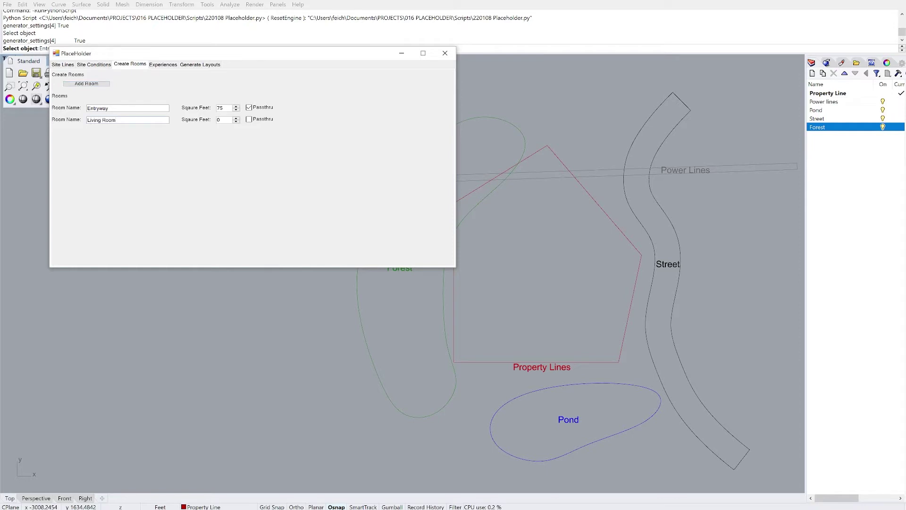
{"action": "double_click", "coordinate": [220, 120]}
{"action": "type", "text": "150"}
{"action": "left_click", "coordinate": [249, 120]}
Create an experience rule relating the Entryway to the Street by Proximity.
{"action": "left_click", "coordinate": [162, 65]}
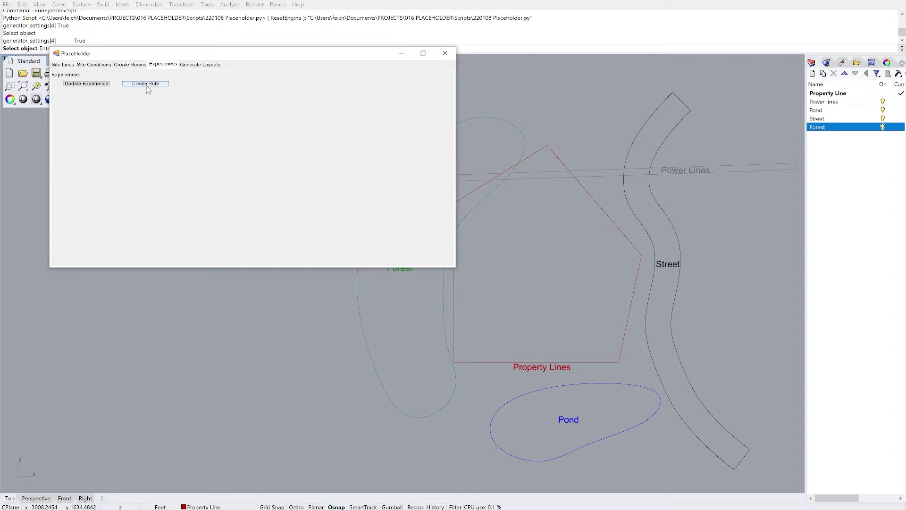
{"action": "left_click", "coordinate": [146, 84]}
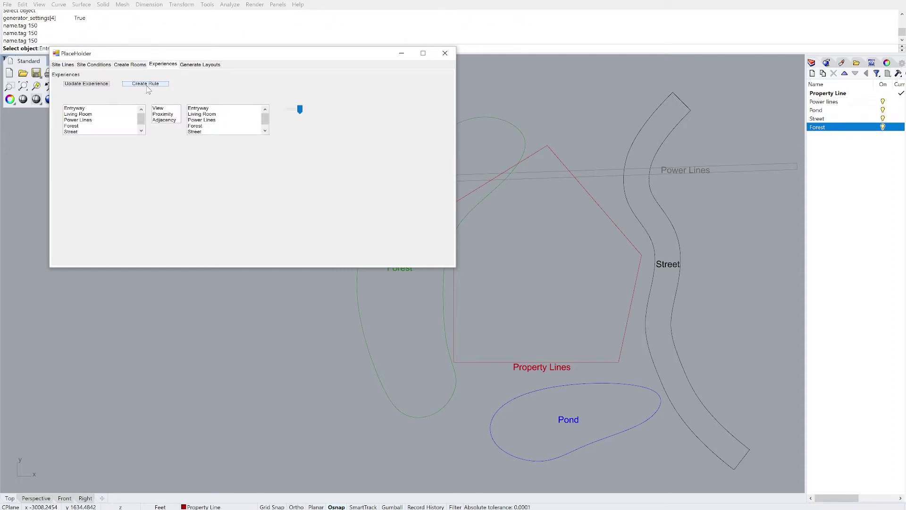
{"action": "left_click", "coordinate": [121, 108]}
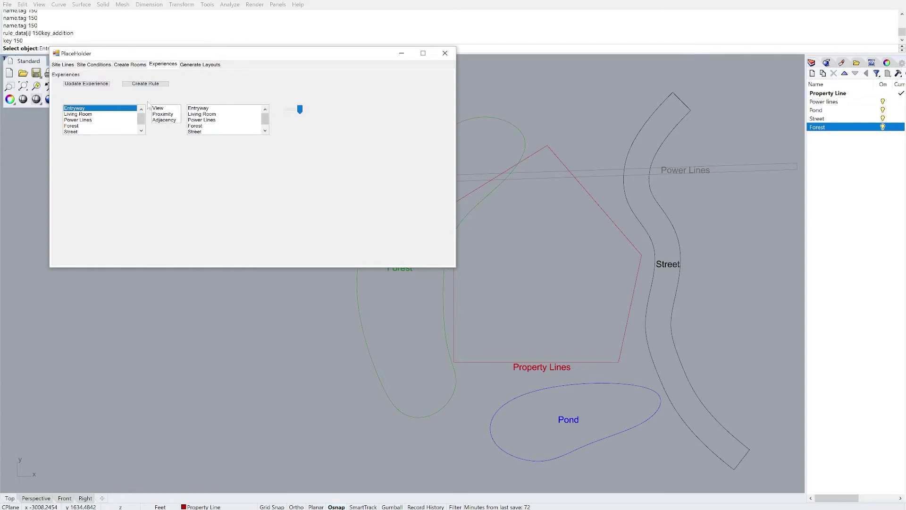
{"action": "left_click", "coordinate": [170, 115]}
{"action": "left_click", "coordinate": [207, 132]}
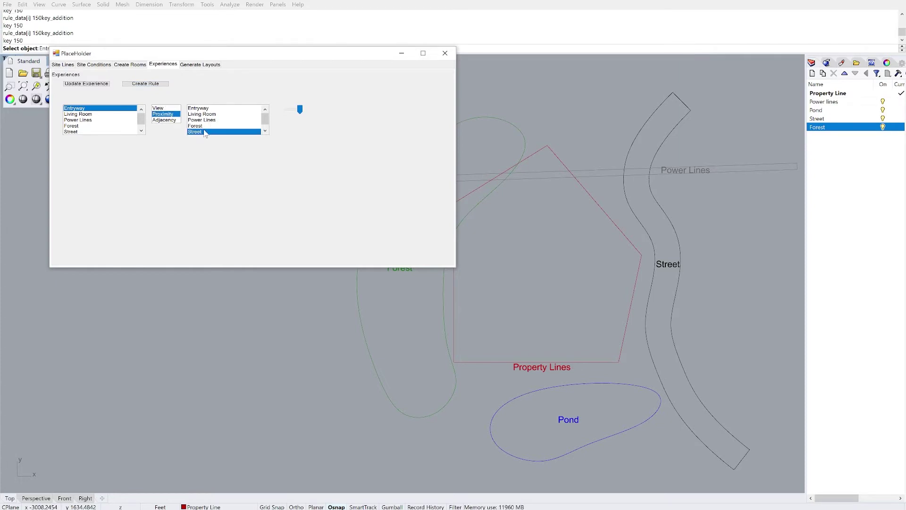
Create a second experience rule giving the Entryway Adjacency to the Living Room.
{"action": "left_click", "coordinate": [145, 84]}
{"action": "left_click", "coordinate": [118, 143]}
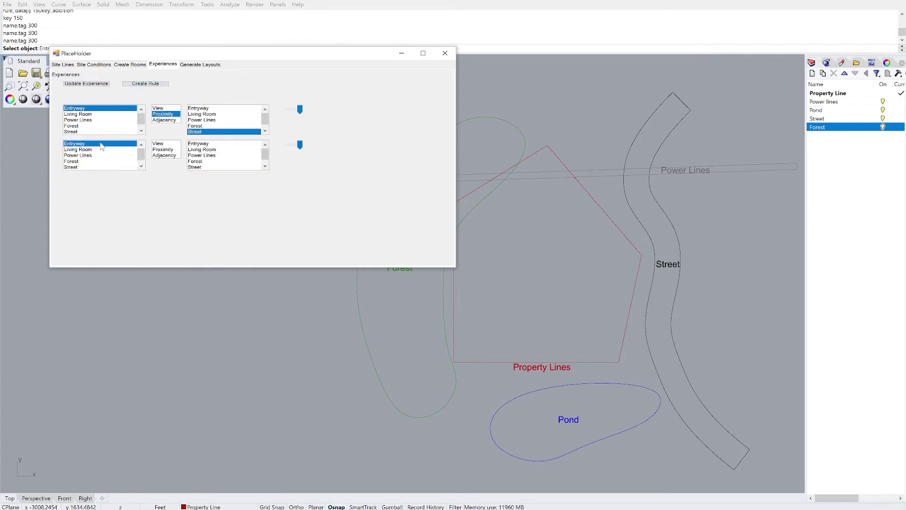
{"action": "left_click", "coordinate": [166, 156]}
{"action": "left_click", "coordinate": [207, 149]}
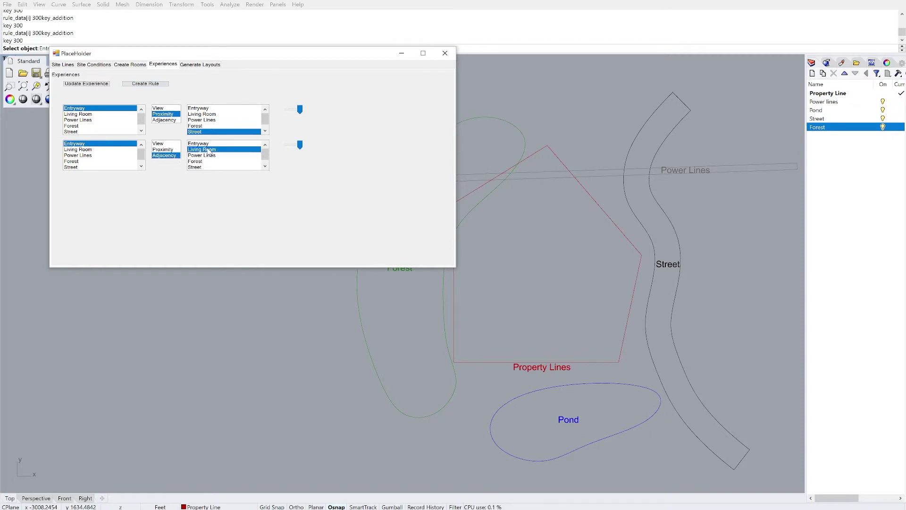
Create a third experience rule giving the Living Room a View of the Pond.
{"action": "left_click", "coordinate": [145, 84]}
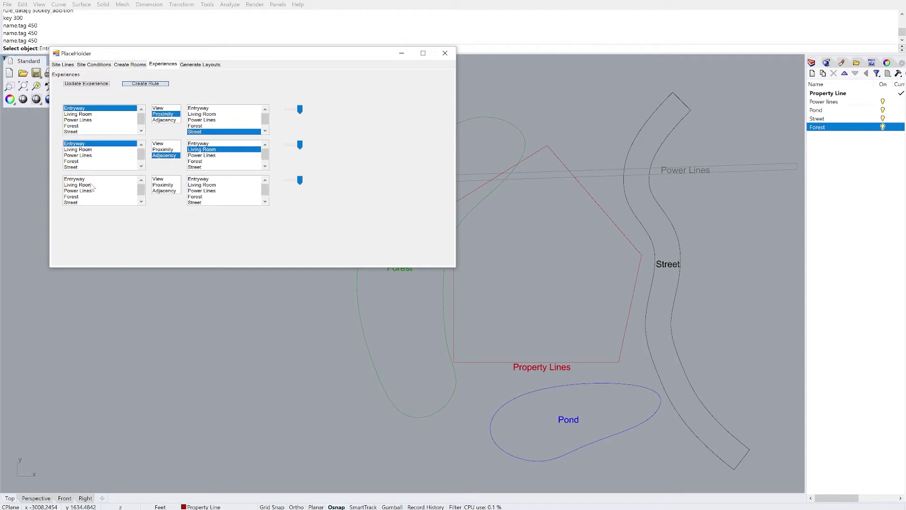
{"action": "left_click", "coordinate": [118, 184]}
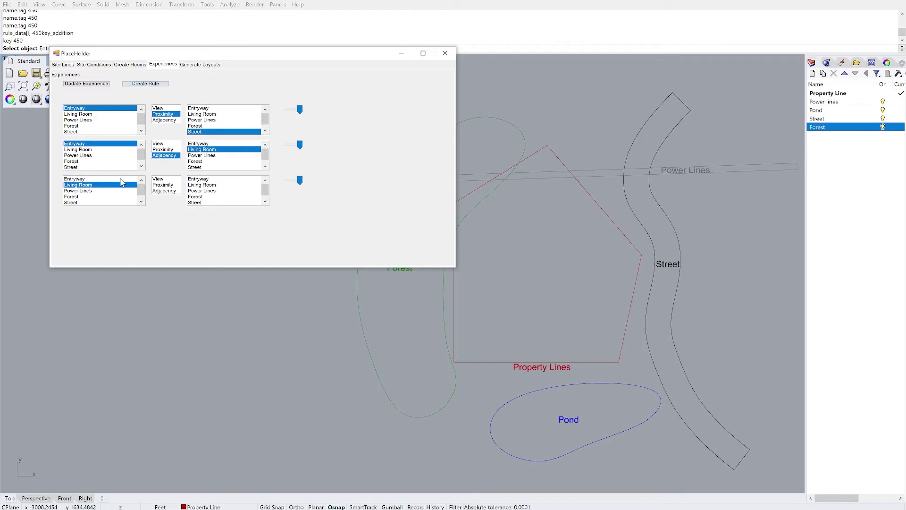
{"action": "left_click", "coordinate": [163, 180]}
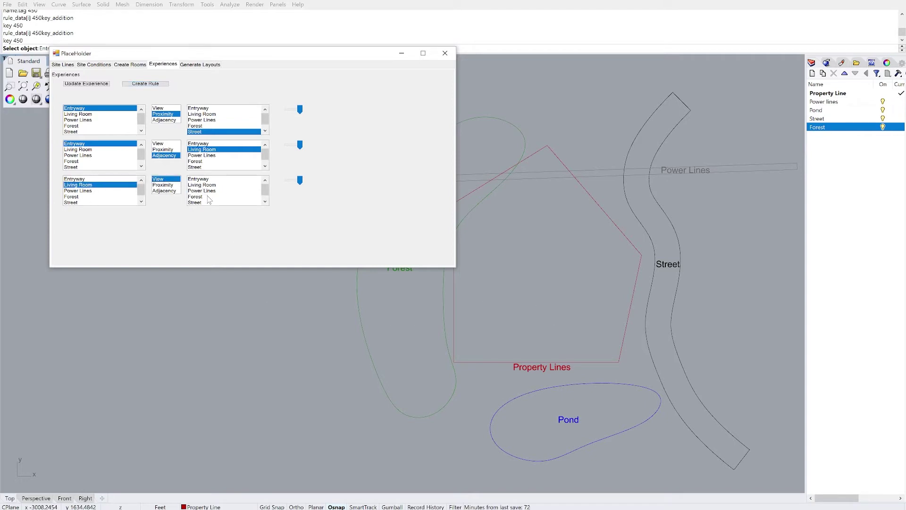
{"action": "scroll", "coordinate": [204, 198], "scroll_direction": "down", "scroll_amount": 1}
{"action": "left_click", "coordinate": [202, 202]}
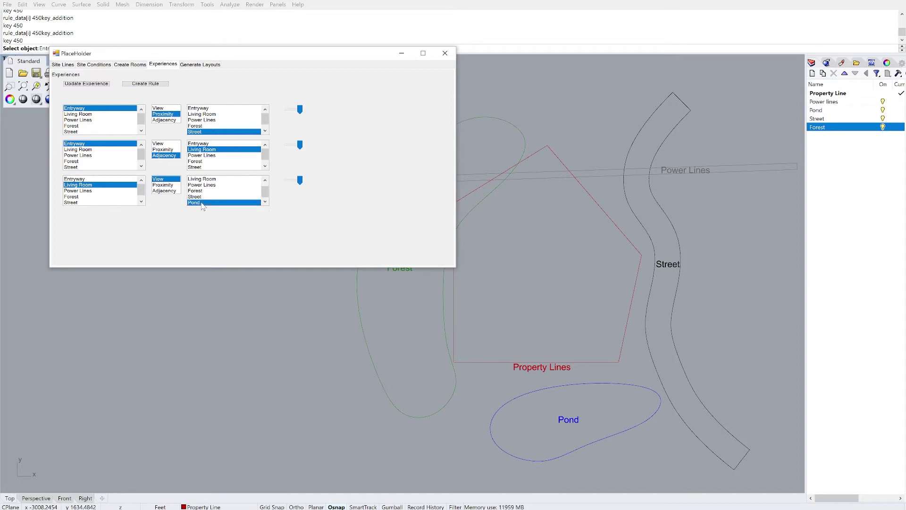
Load the saved project data from "Building Generator_ House File.txt" and show its site conditions.
{"action": "left_click", "coordinate": [68, 65]}
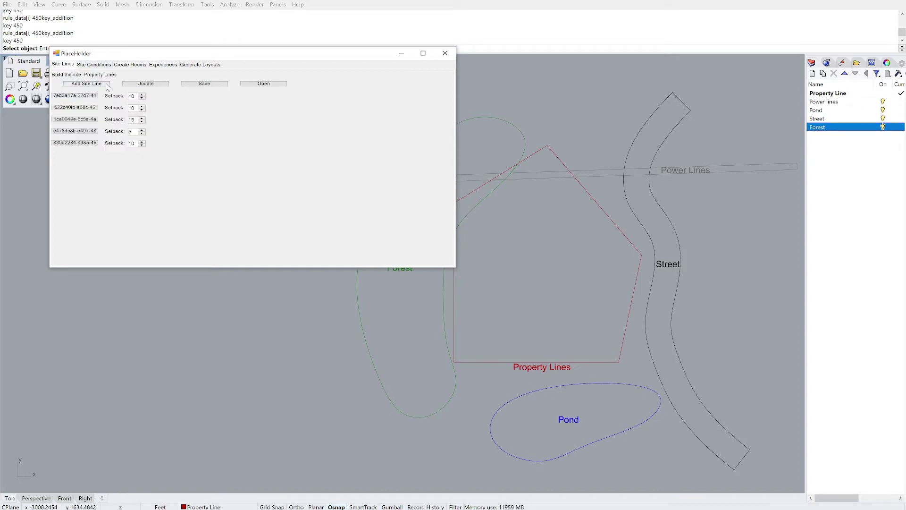
{"action": "left_click", "coordinate": [265, 84]}
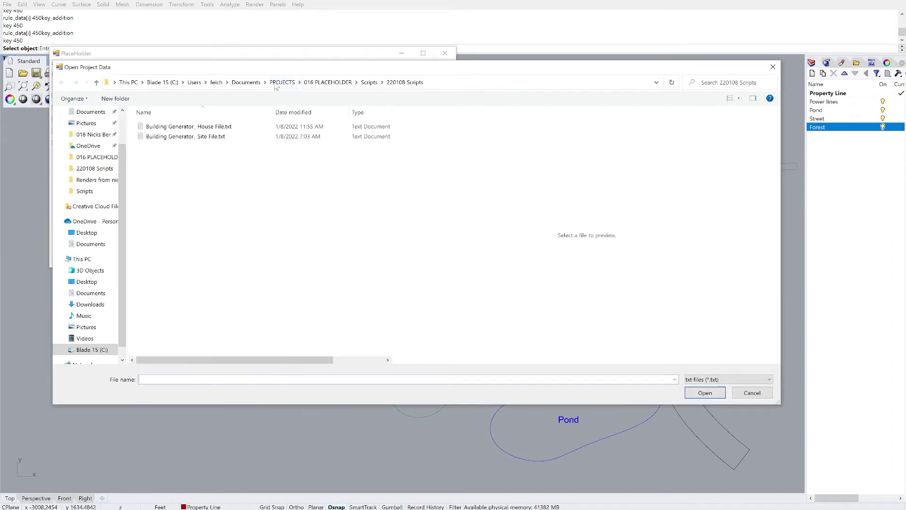
{"action": "double_click", "coordinate": [212, 137]}
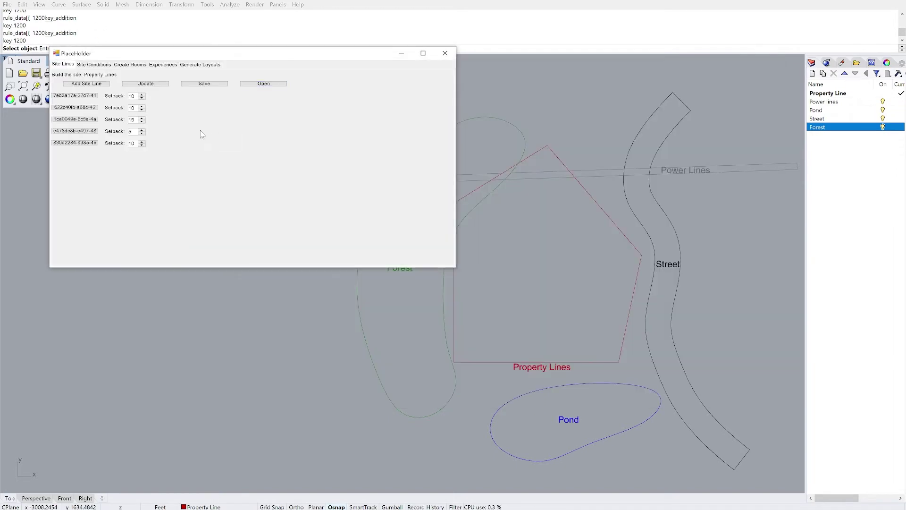
{"action": "left_click", "coordinate": [92, 66]}
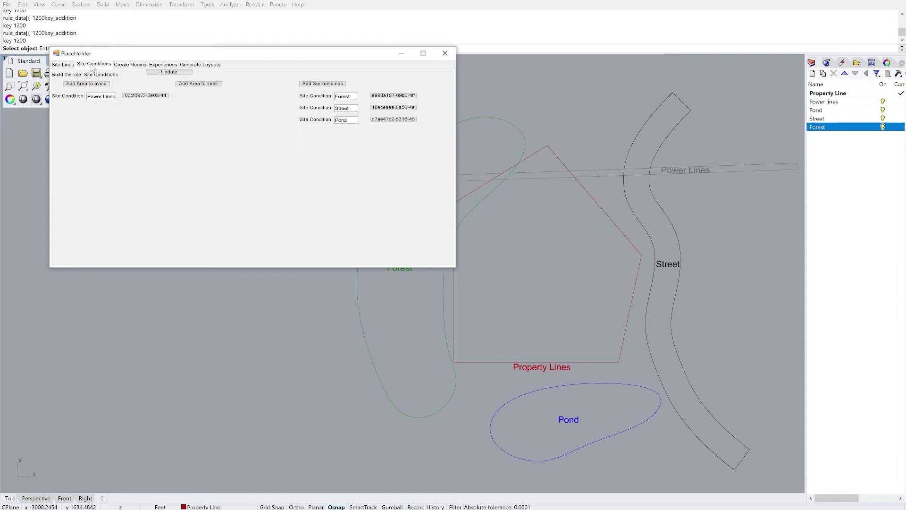
Toggle the Passthru option for the Living Room in the loaded room list.
{"action": "left_click", "coordinate": [136, 65]}
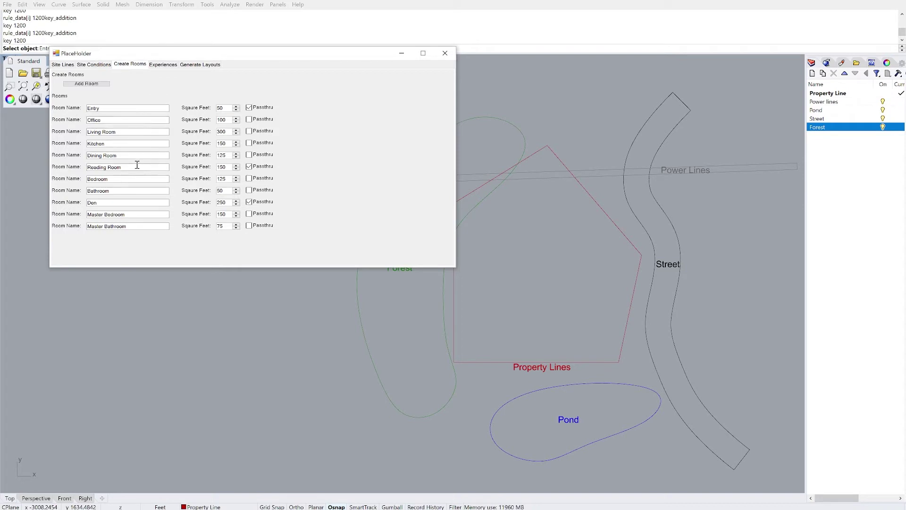
{"action": "left_click", "coordinate": [249, 132]}
Review the loaded experience rules between the rooms and the site conditions, down to the lower entries.
{"action": "left_click", "coordinate": [163, 66]}
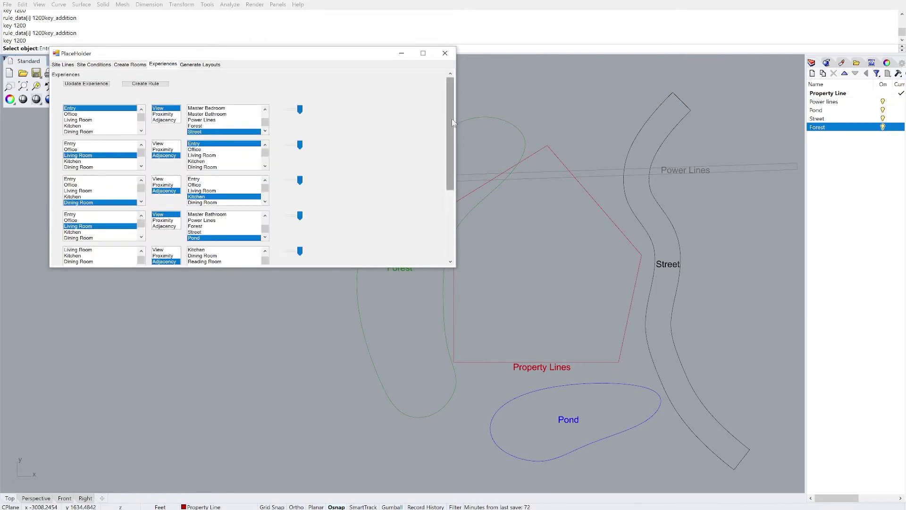
{"action": "left_click_drag", "start_coordinate": [452, 119], "coordinate": [438, 160]}
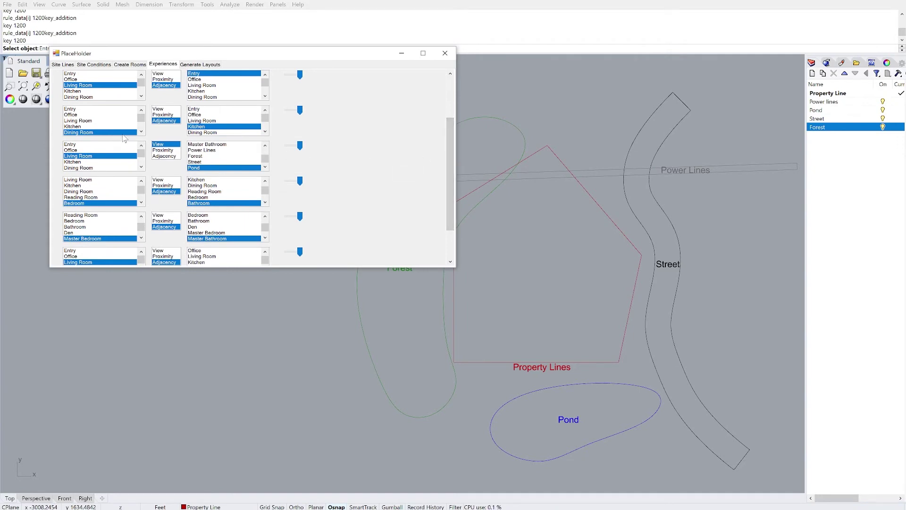
{"action": "scroll", "coordinate": [376, 173], "scroll_direction": "down", "scroll_amount": 1}
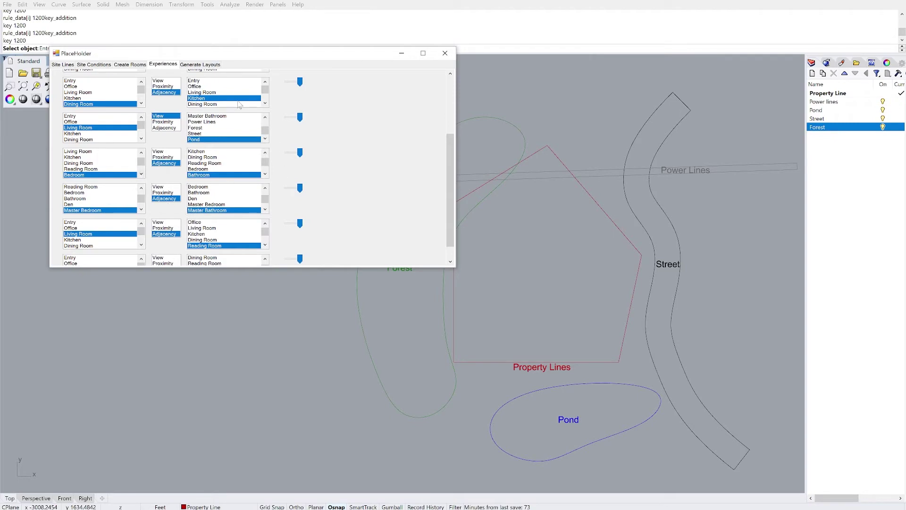
Adjust the number of rounds for the layout generation and start generating the house layouts.
{"action": "left_click", "coordinate": [200, 64]}
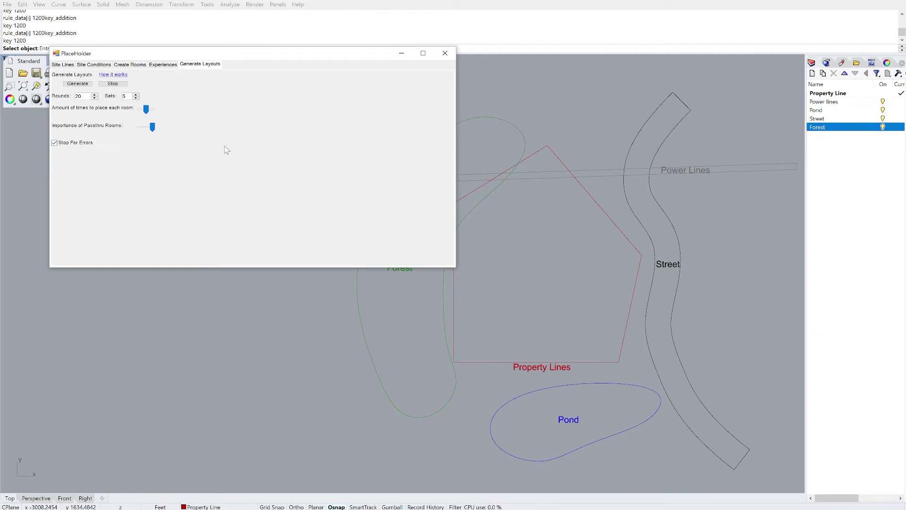
{"action": "double_click", "coordinate": [78, 96]}
{"action": "left_click", "coordinate": [76, 84]}
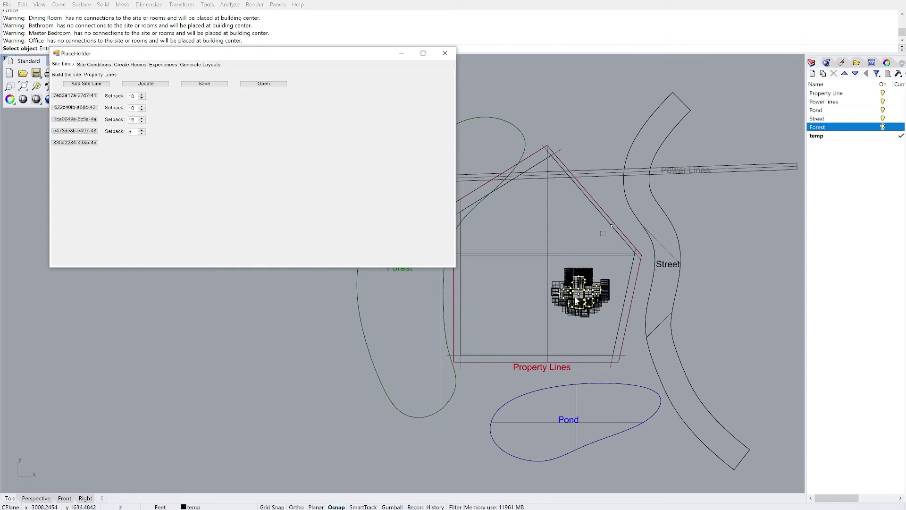
Watch the room layouts being generated within the property lines, and close the PlaceHolder dialog once generation is finished.
{"action": "scroll", "coordinate": [575, 298], "scroll_direction": "up", "scroll_amount": 2}
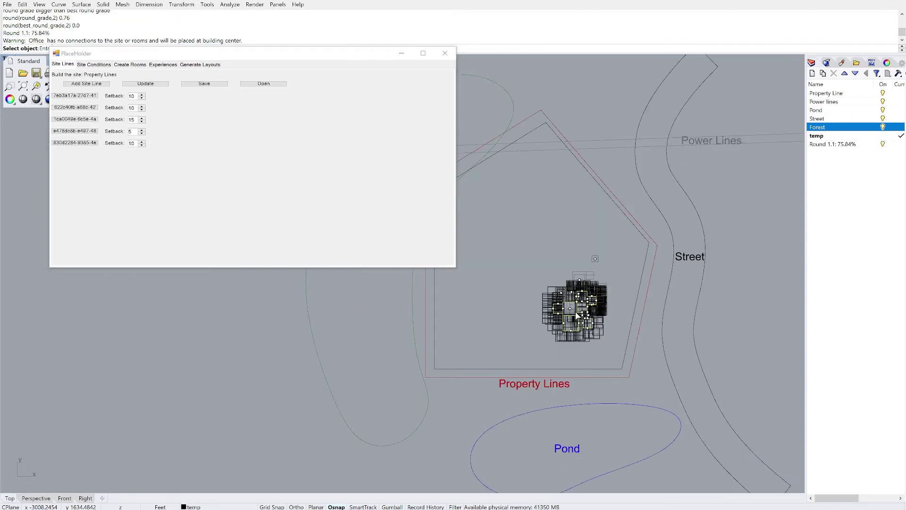
{"action": "scroll", "coordinate": [577, 315], "scroll_direction": "up", "scroll_amount": 2}
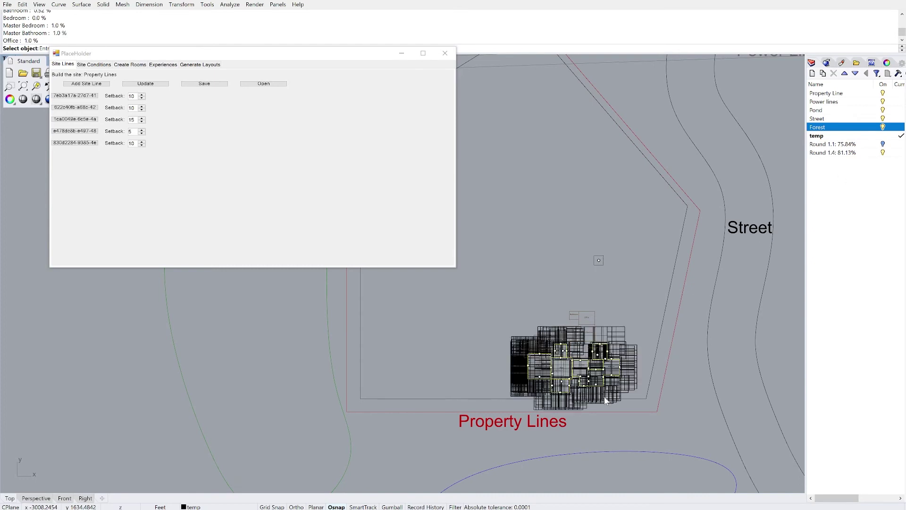
{"action": "scroll", "coordinate": [561, 401], "scroll_direction": "up", "scroll_amount": 5}
{"action": "scroll", "coordinate": [558, 329], "scroll_direction": "up", "scroll_amount": 3}
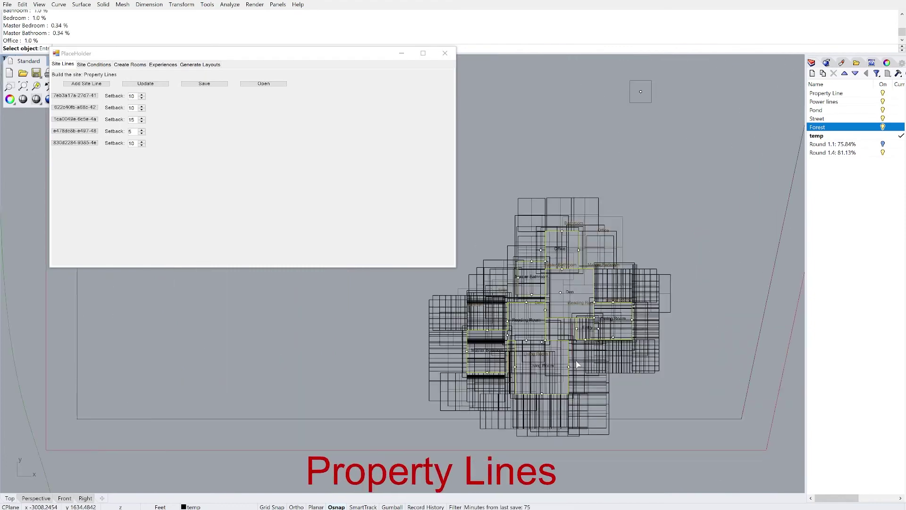
{"action": "left_click_drag", "start_coordinate": [371, 59], "coordinate": [306, 57]}
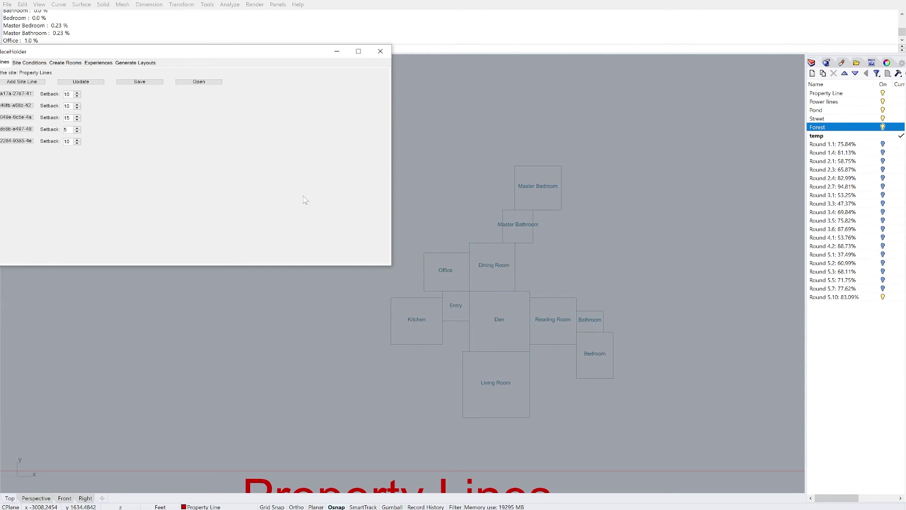
{"action": "left_click", "coordinate": [383, 55]}
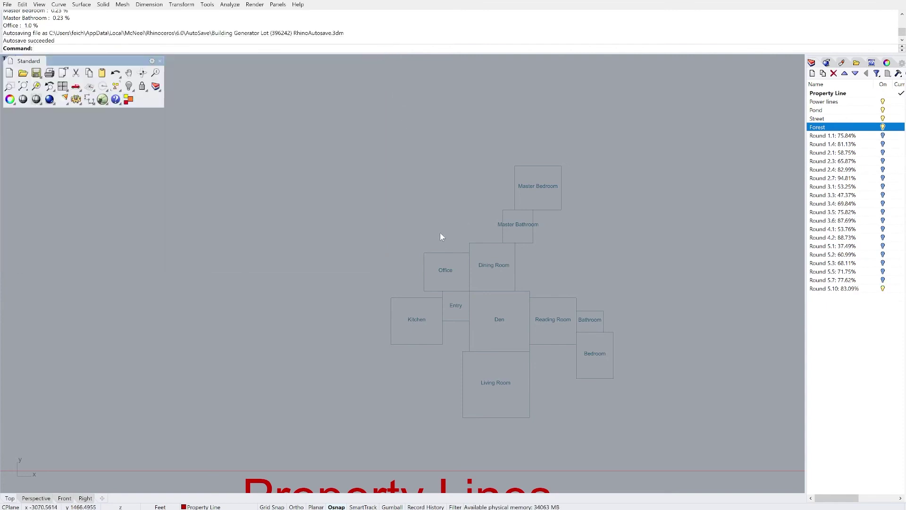
Hide the Round 5.10 layout and examine the Round 5.7 and Round 5.5 layouts one at a time.
{"action": "right_click_drag", "start_coordinate": [441, 236], "coordinate": [408, 183]}
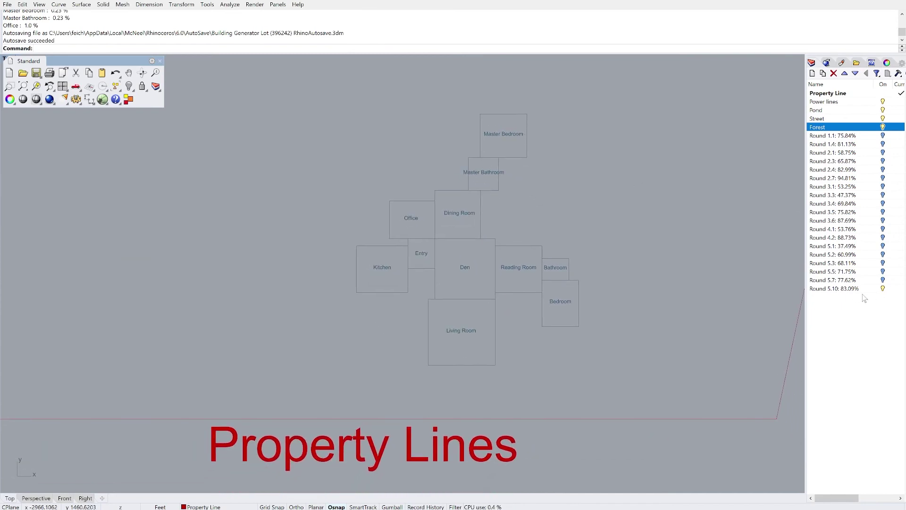
{"action": "left_click", "coordinate": [883, 288]}
{"action": "left_click", "coordinate": [883, 280]}
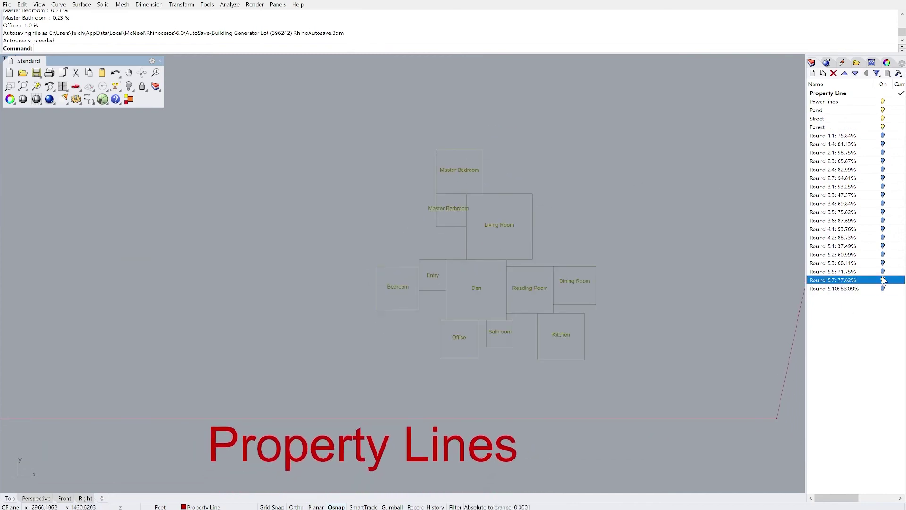
{"action": "left_click", "coordinate": [883, 280]}
{"action": "left_click", "coordinate": [883, 271]}
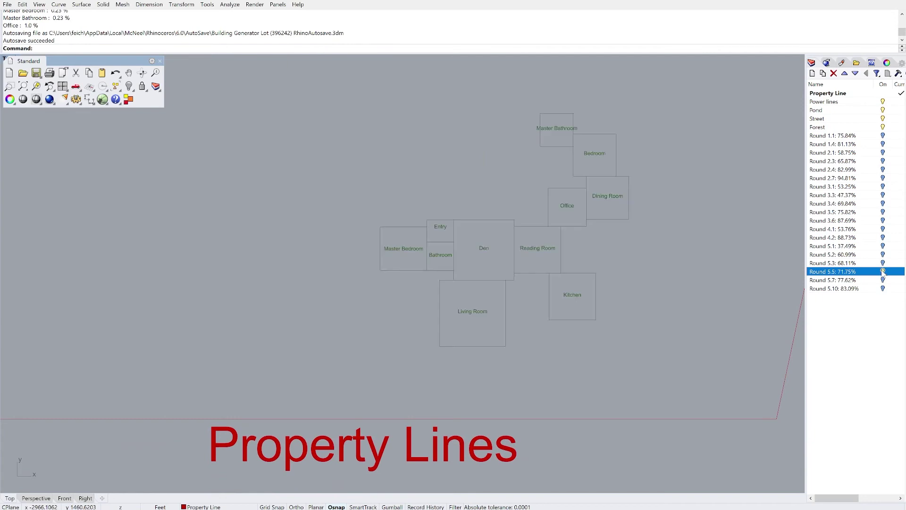
{"action": "left_click", "coordinate": [883, 271]}
Show the Round 4.2 layout alone, examine its room arrangement, and hide it again.
{"action": "left_click", "coordinate": [883, 237]}
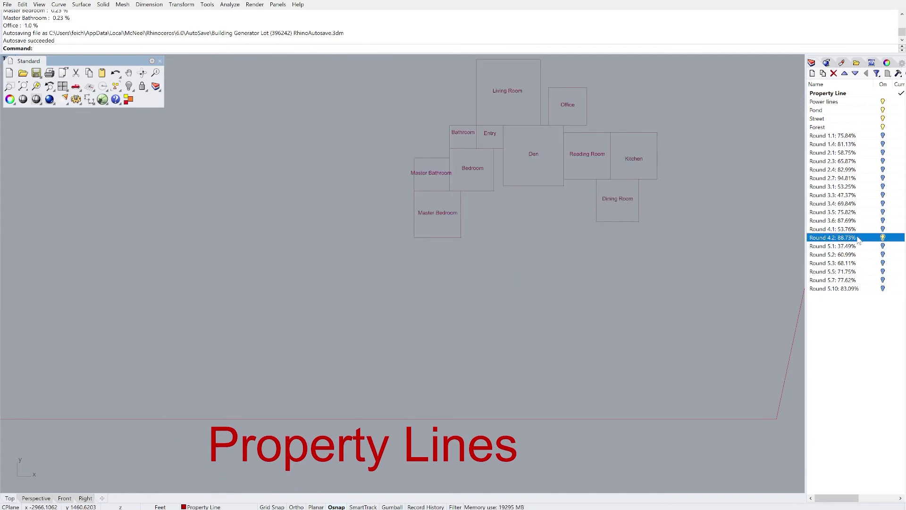
{"action": "right_click_drag", "start_coordinate": [740, 218], "coordinate": [733, 281]}
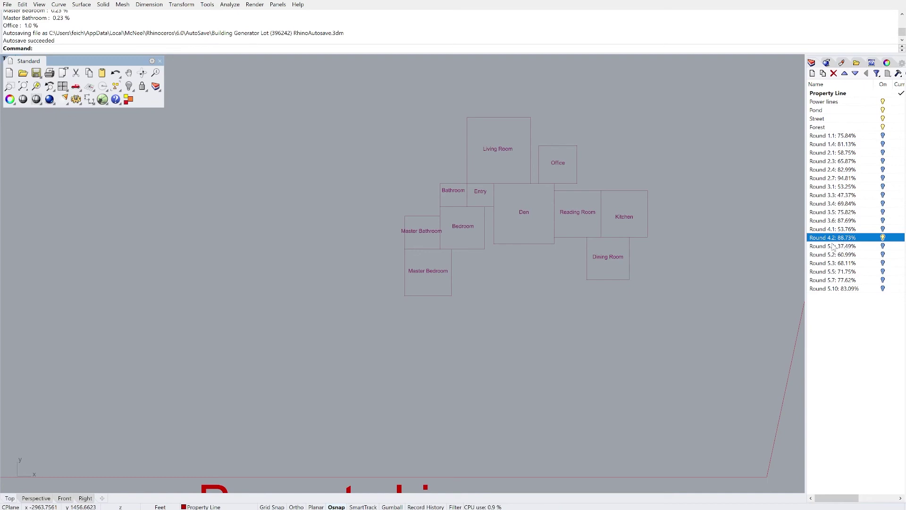
{"action": "right_click_drag", "start_coordinate": [666, 184], "coordinate": [655, 212]}
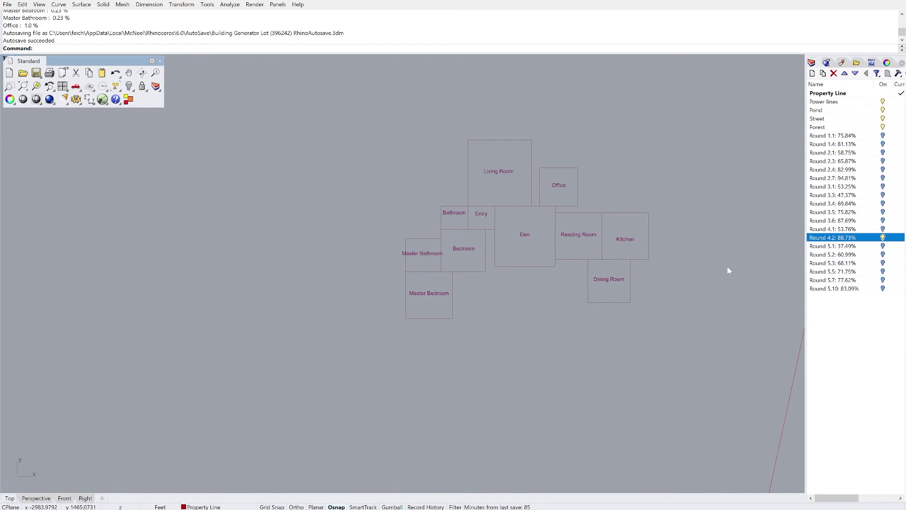
{"action": "left_click", "coordinate": [883, 237]}
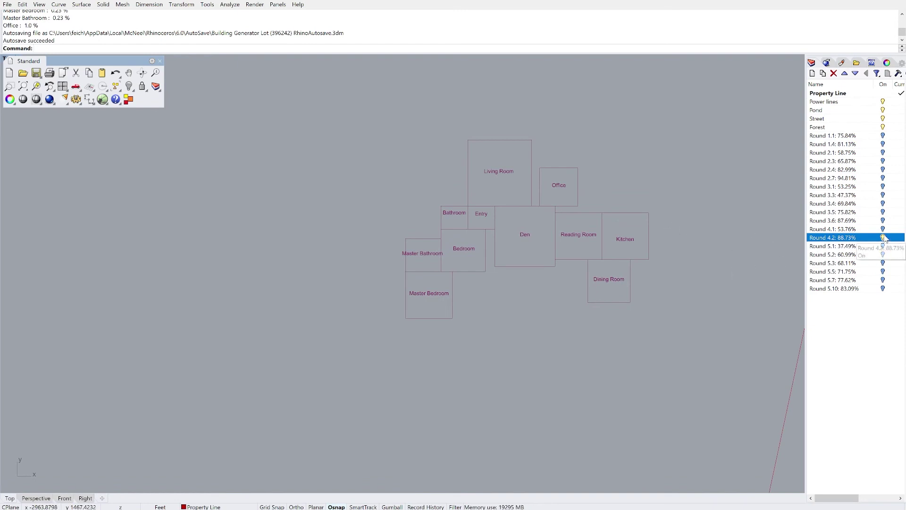
Show the Round 2.7 layout alone, examine how its rooms are arranged, and hide it again.
{"action": "left_click", "coordinate": [882, 177]}
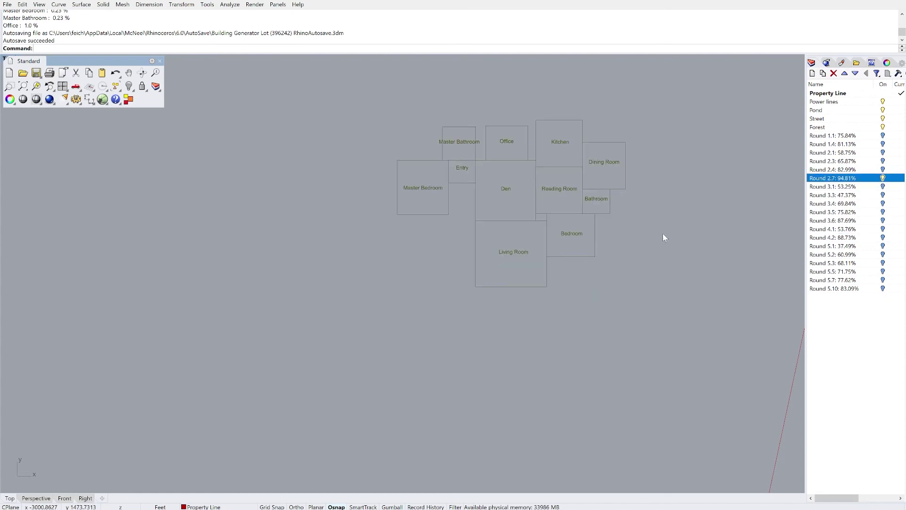
{"action": "right_click_drag", "start_coordinate": [664, 235], "coordinate": [665, 274]}
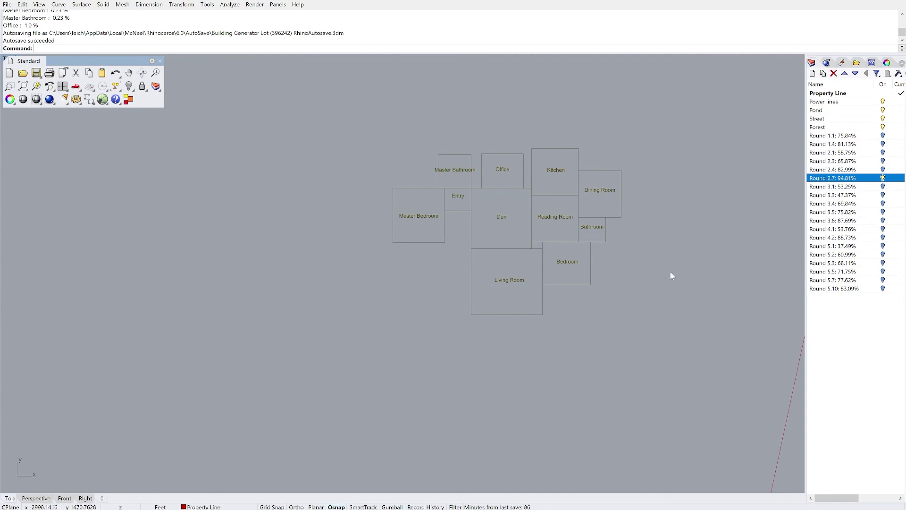
{"action": "left_click", "coordinate": [883, 178]}
Examine the Round 2.4, Round 1.4 and Round 1.1 layouts one at a time, hiding each after viewing.
{"action": "left_click", "coordinate": [882, 170]}
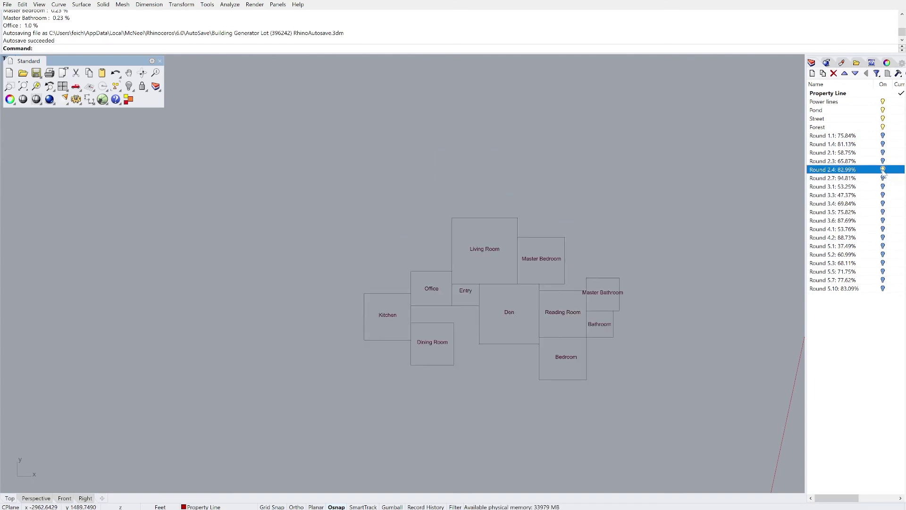
{"action": "left_click", "coordinate": [883, 170]}
{"action": "left_click", "coordinate": [882, 144]}
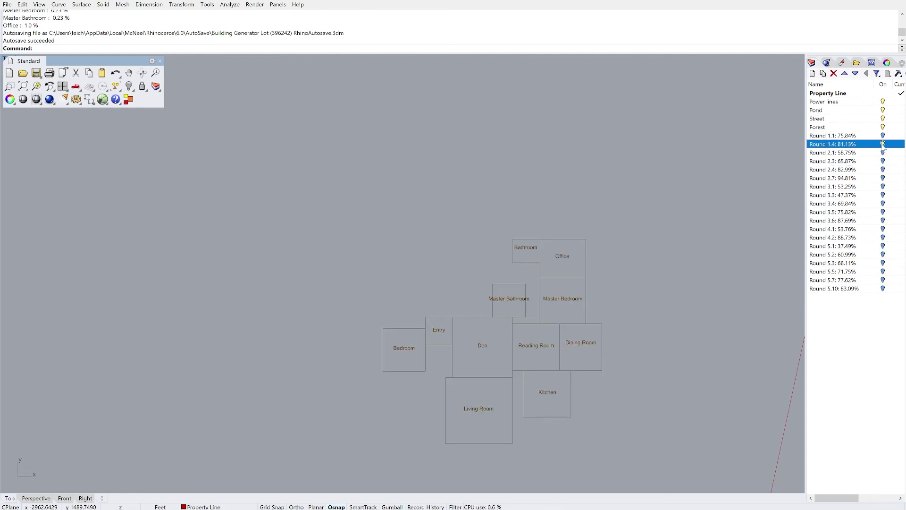
{"action": "left_click", "coordinate": [883, 144]}
{"action": "left_click", "coordinate": [883, 135]}
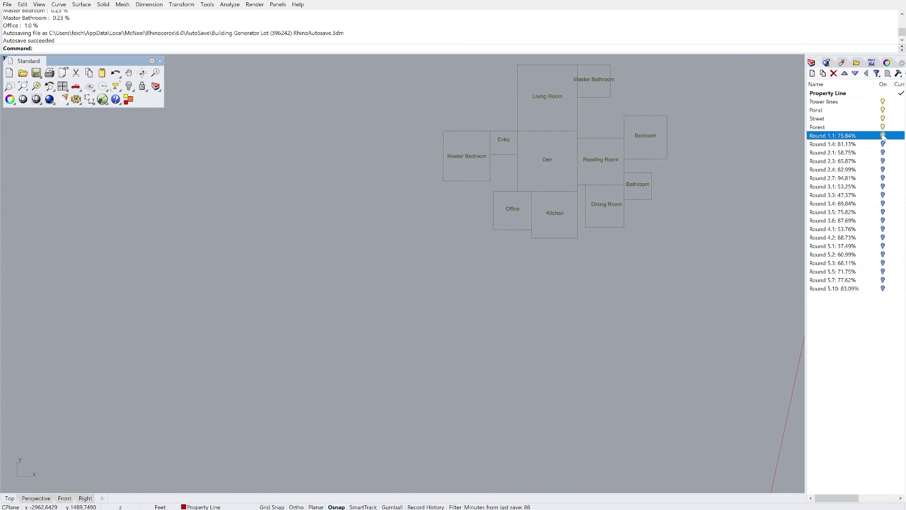
{"action": "left_click", "coordinate": [883, 136]}
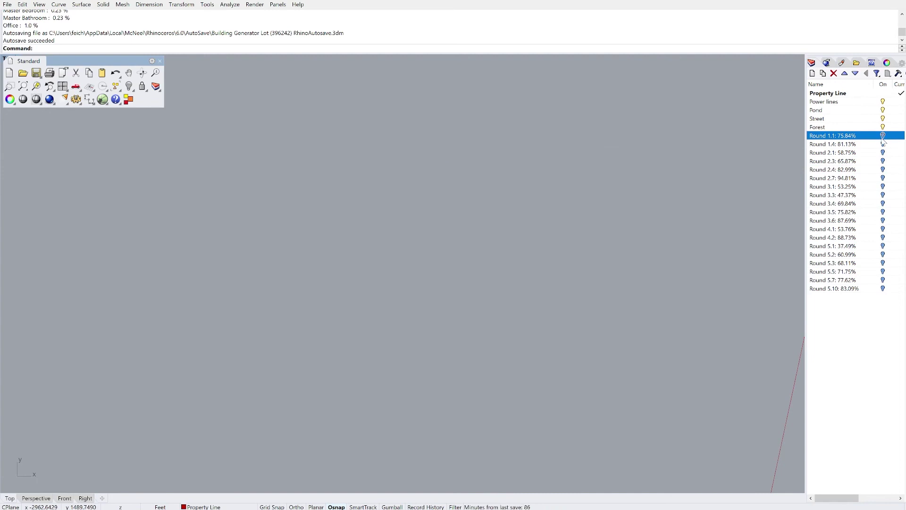
Compare the Round 3.6 layout with the Round 4.2 layout by showing and hiding each in turn.
{"action": "left_click", "coordinate": [883, 220]}
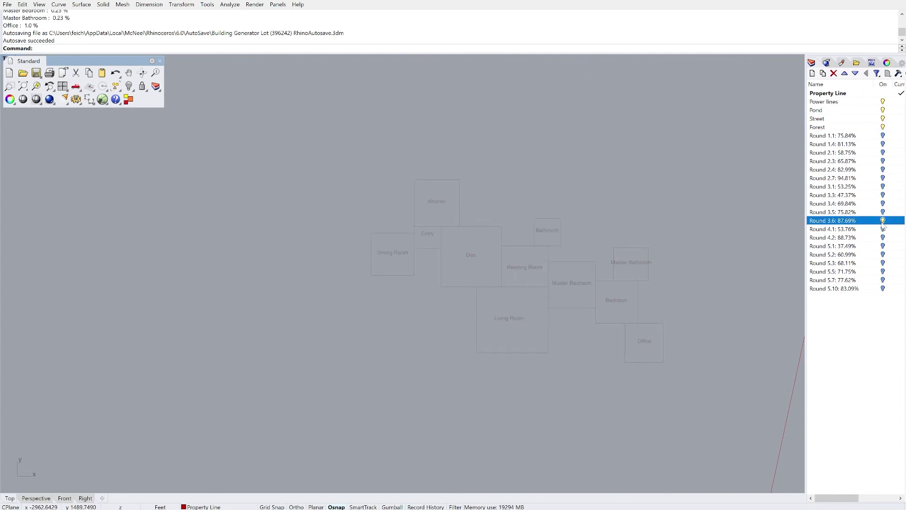
{"action": "left_click", "coordinate": [883, 221]}
{"action": "left_click", "coordinate": [882, 238]}
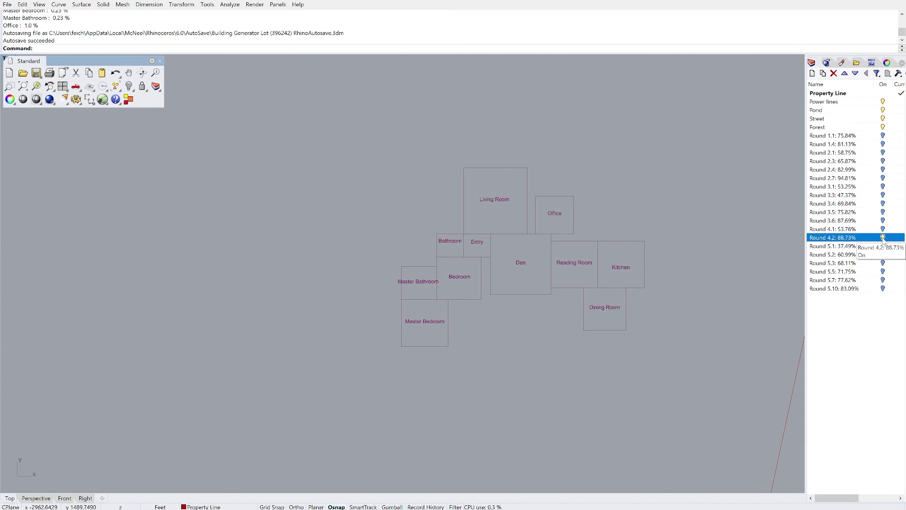
{"action": "left_click", "coordinate": [883, 237]}
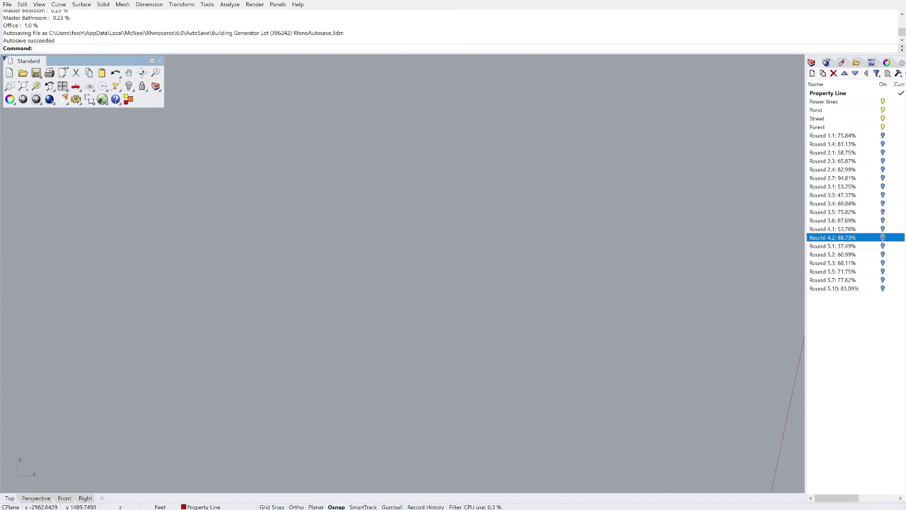